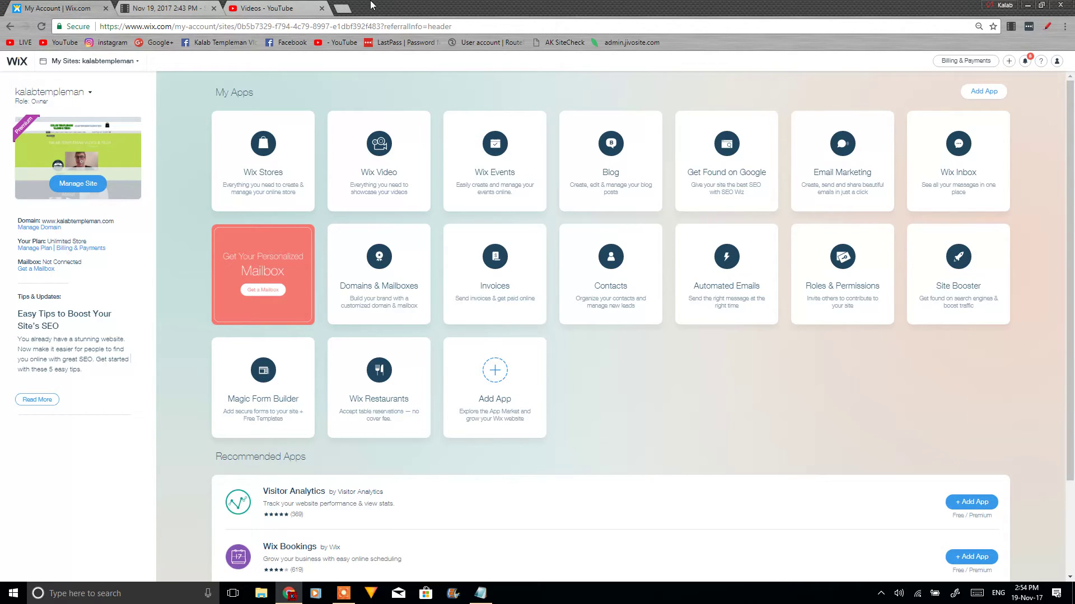
# From the Invoices card's management page, start a blank new invoice.
pyautogui.moveTo(510, 292)
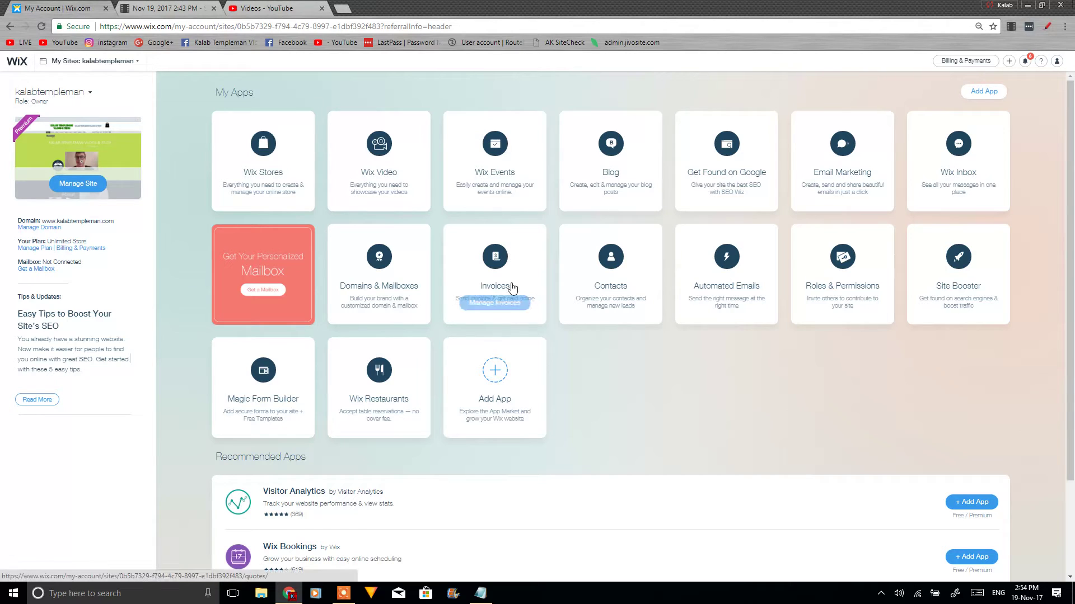
pyautogui.click(511, 302)
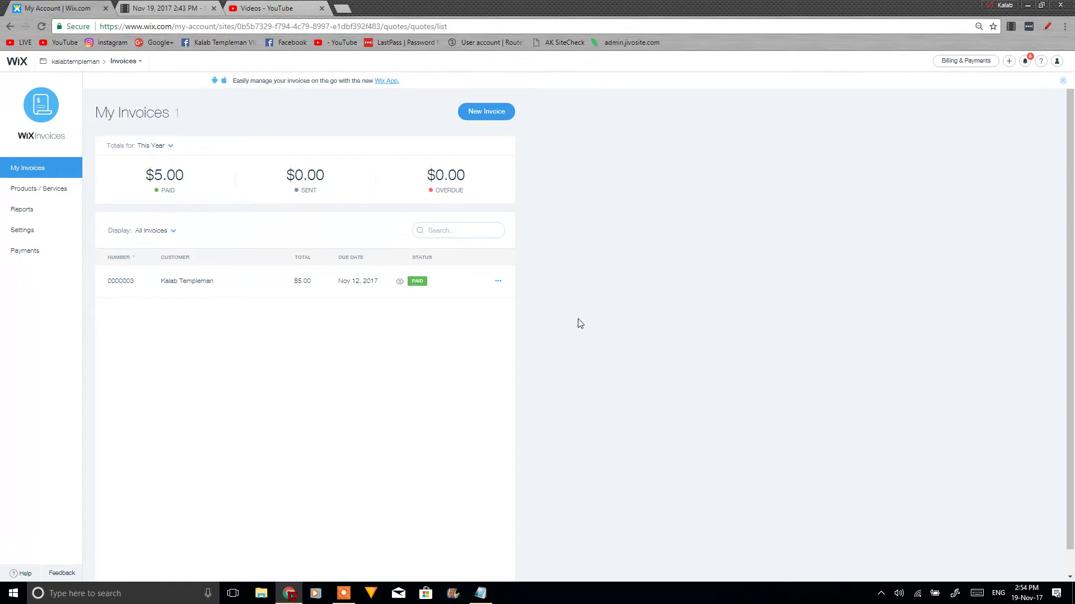
pyautogui.click(503, 115)
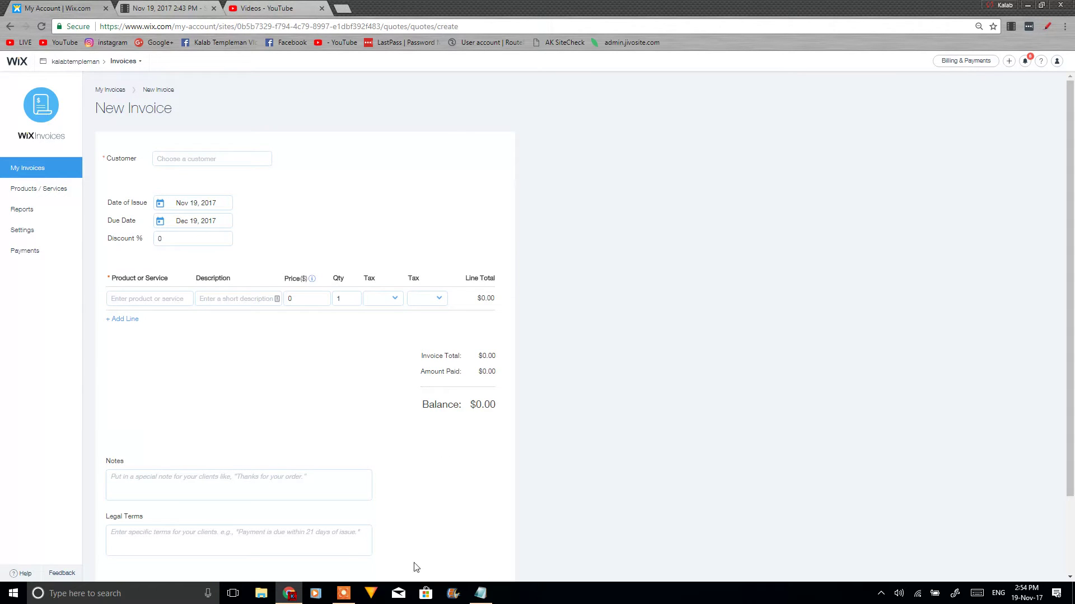
# Set the invoice due date to Dec 1, 2017.
pyautogui.click(343, 593)
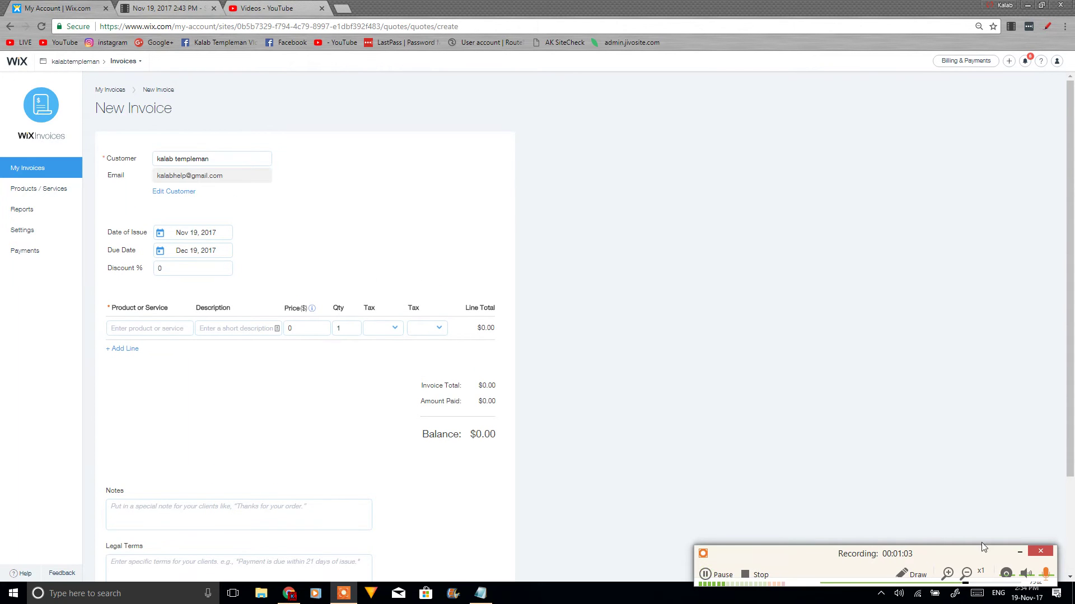
pyautogui.click(1020, 553)
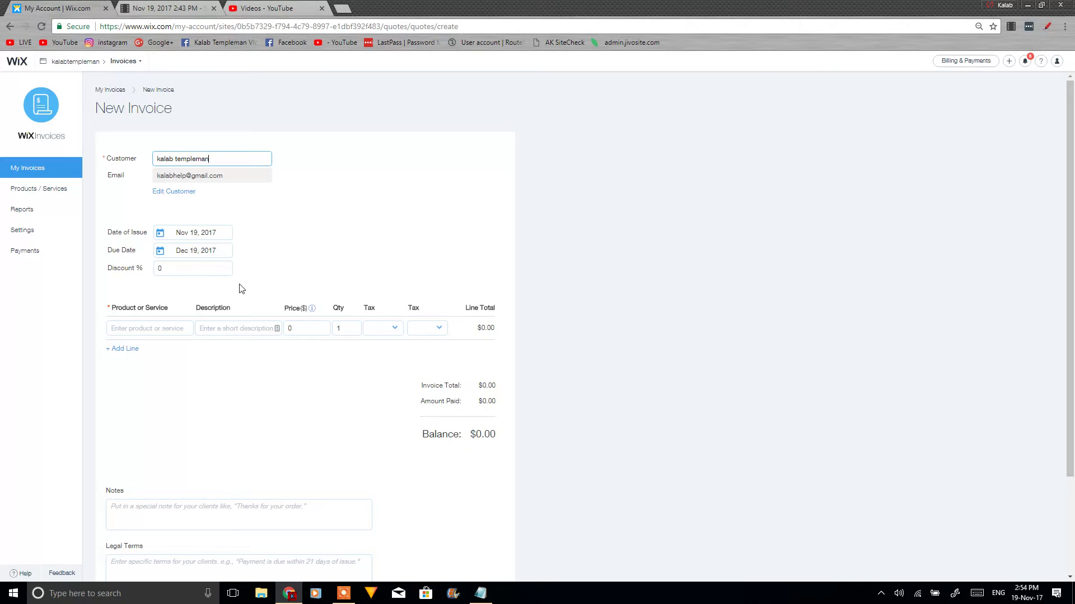
pyautogui.click(1028, 595)
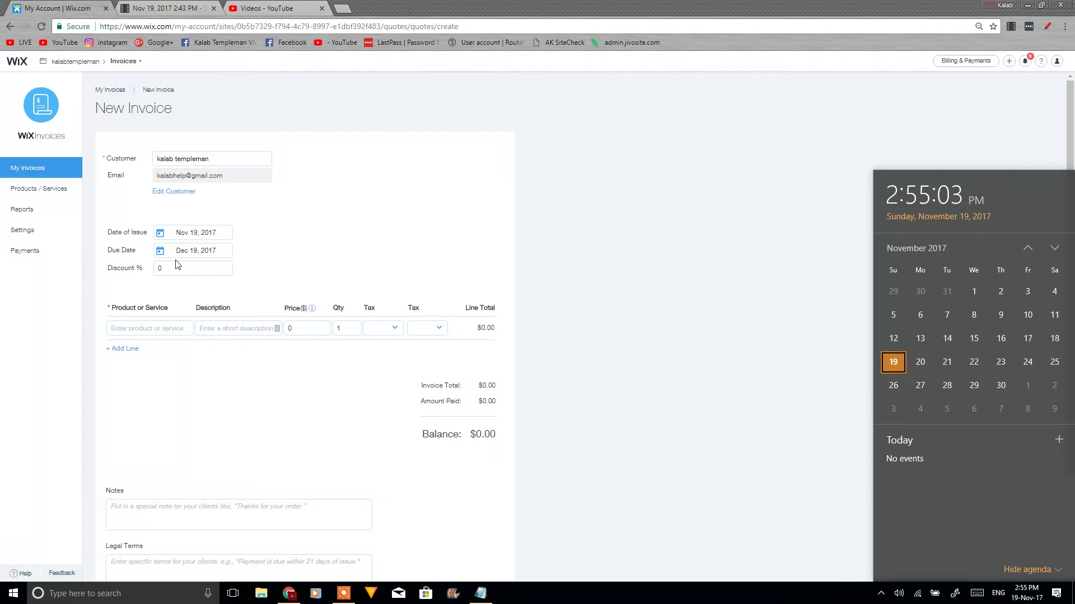
pyautogui.click(192, 253)
pyautogui.click(192, 253)
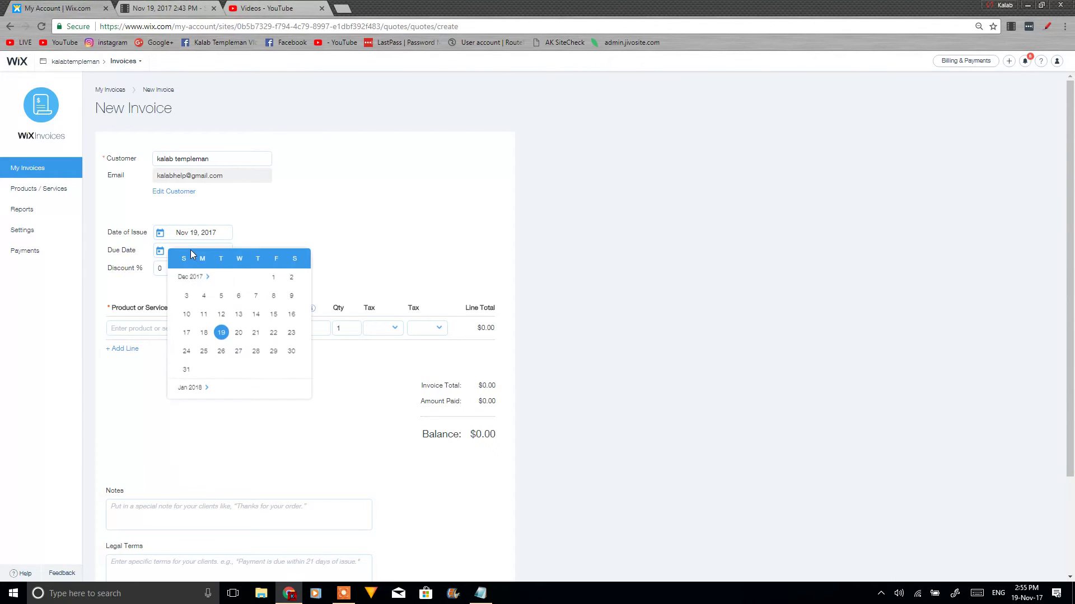
pyautogui.click(278, 282)
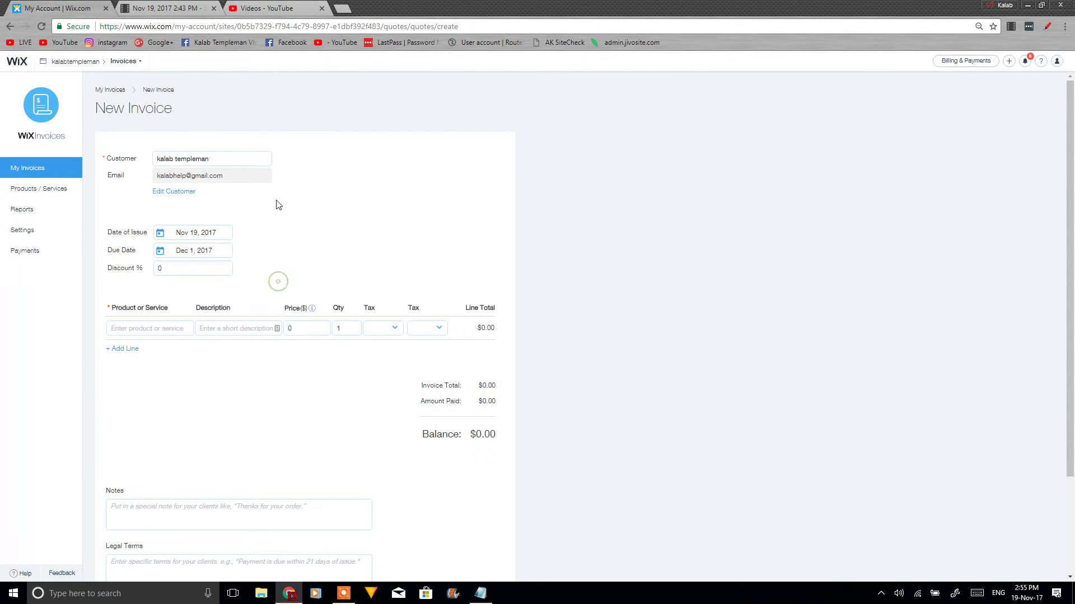
# Add line item 'TEST 1' with a description and price 3, leaving both taxes at None.
pyautogui.click(124, 330)
pyautogui.write('TEST ')
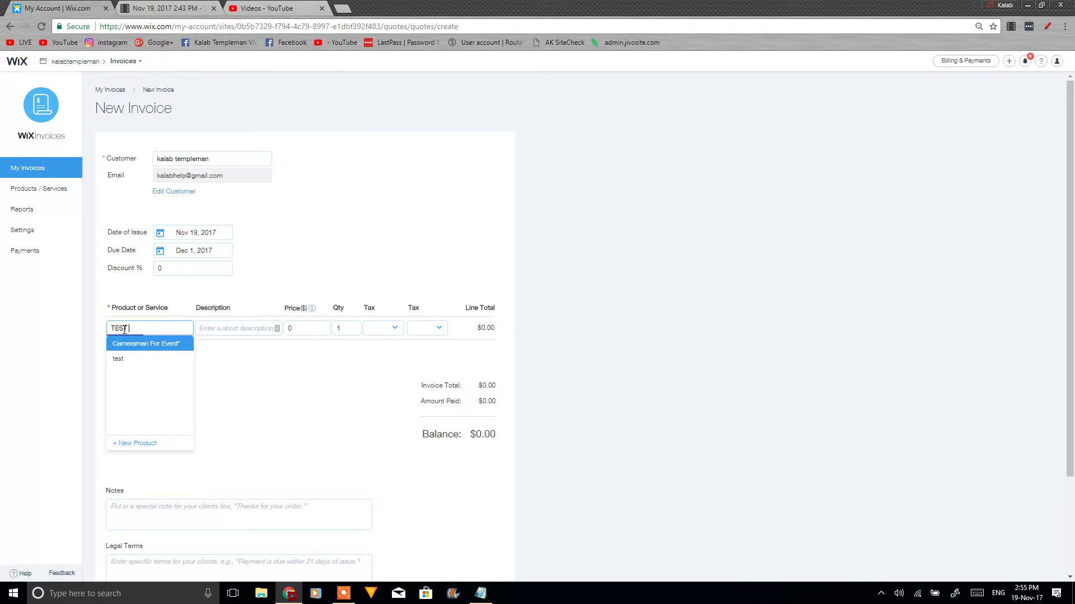
pyautogui.write('1')
pyautogui.press('Tab')
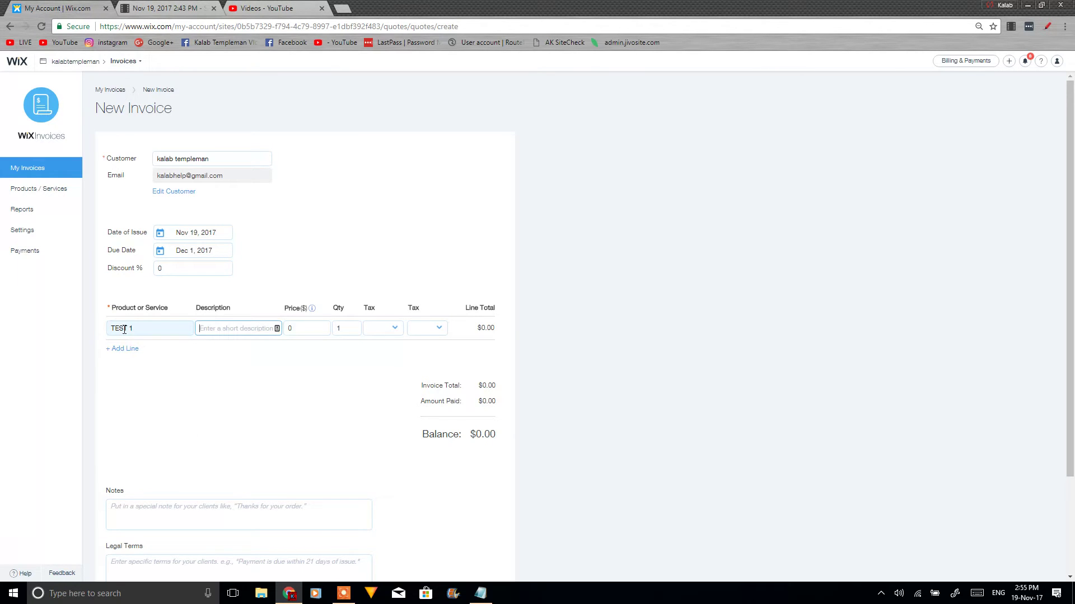
pyautogui.write('JUST A TEST')
pyautogui.press('Tab')
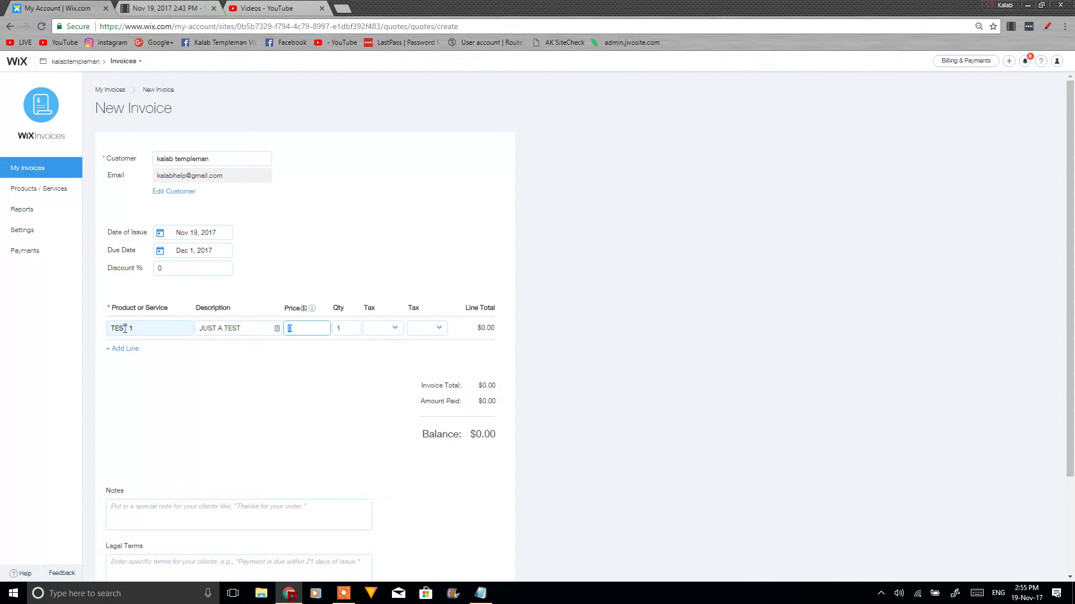
pyautogui.write('3')
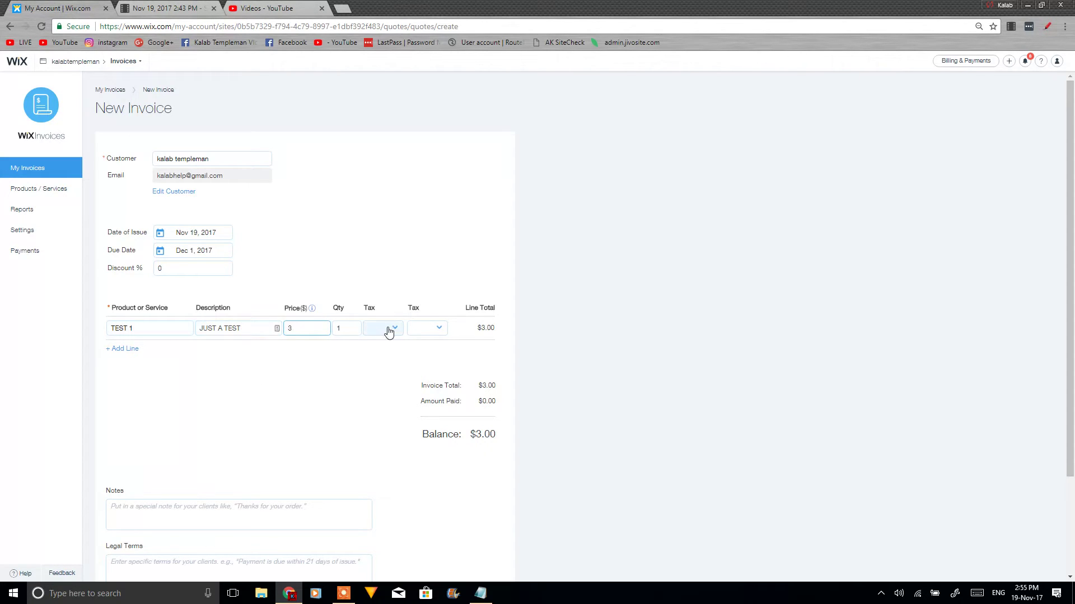
pyautogui.click(389, 329)
pyautogui.click(389, 330)
pyautogui.click(435, 329)
pyautogui.click(435, 329)
# Fill in the invoice's note and legal terms fields.
pyautogui.click(120, 513)
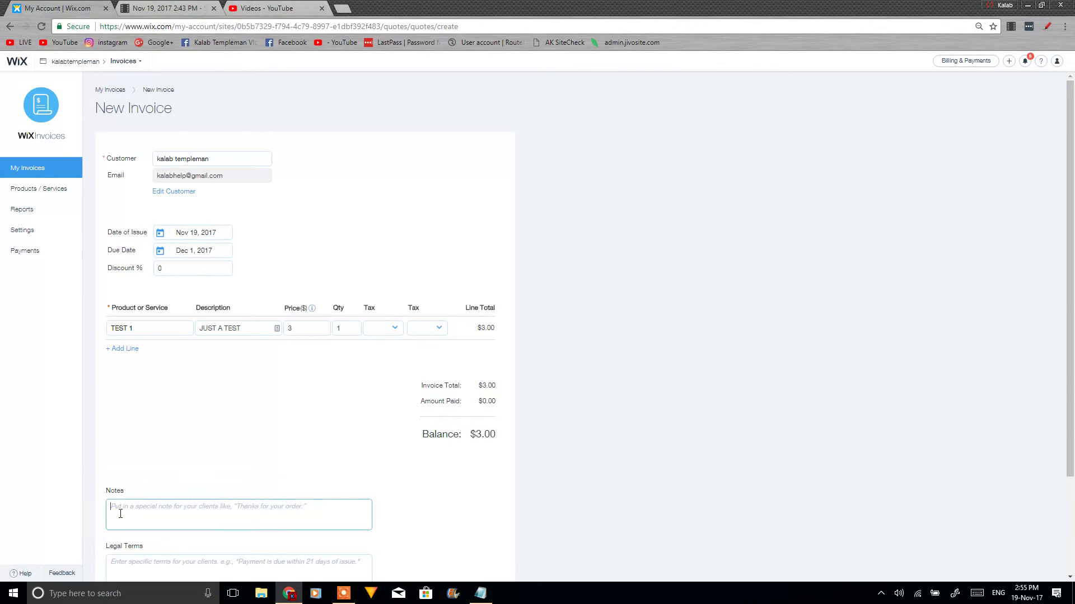
pyautogui.write('ADD NOTES HERE')
pyautogui.press('Tab')
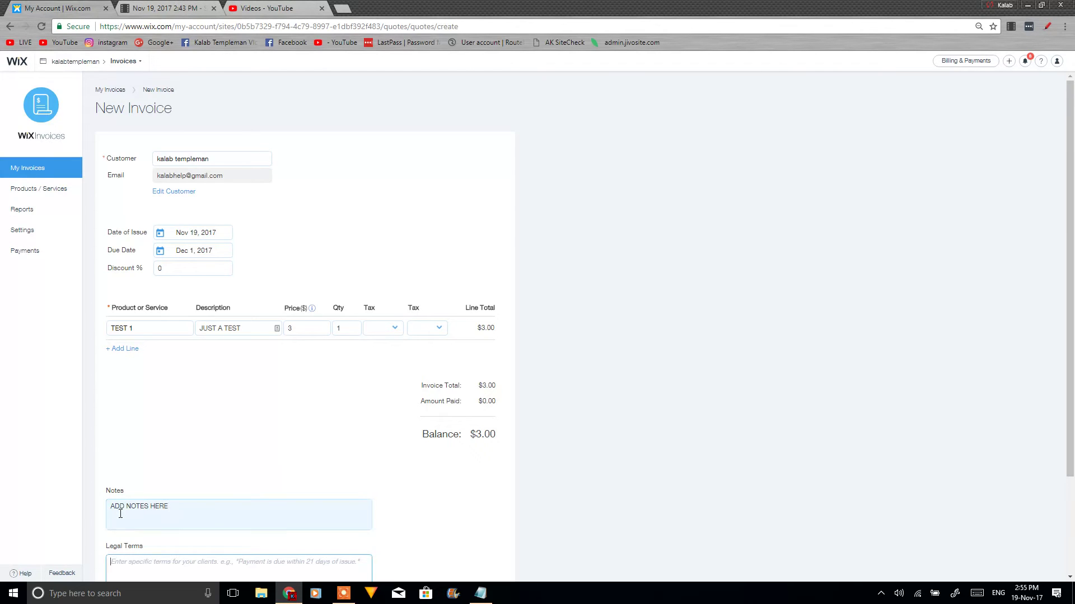
pyautogui.write('add legal terms here')
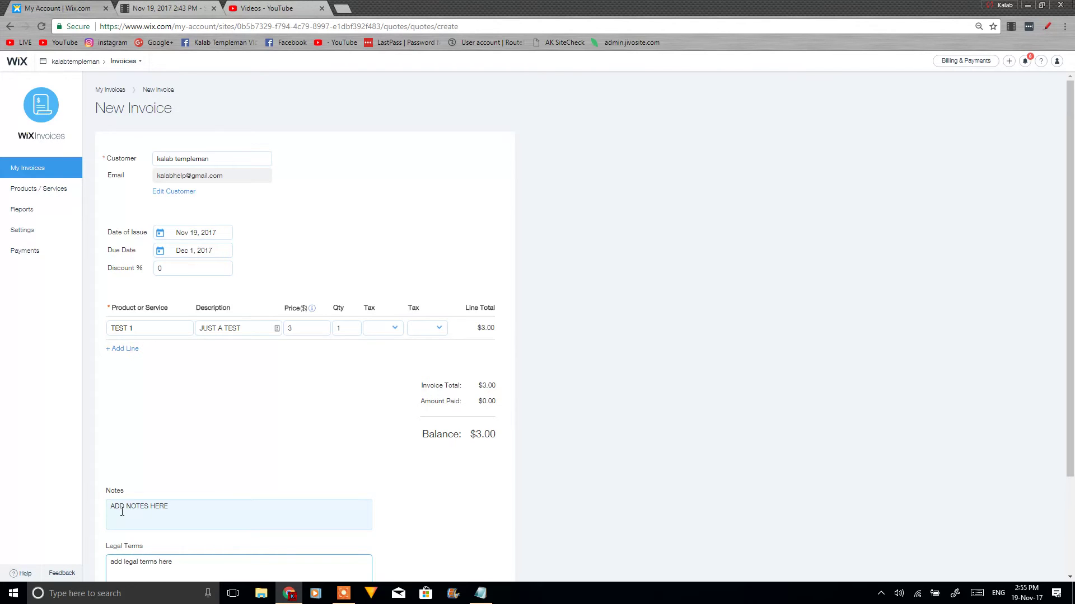
# Save the $3.00 TEST 1 invoice as draft 0000012, due Dec 1, 2017.
pyautogui.scroll(-3, 122, 512)
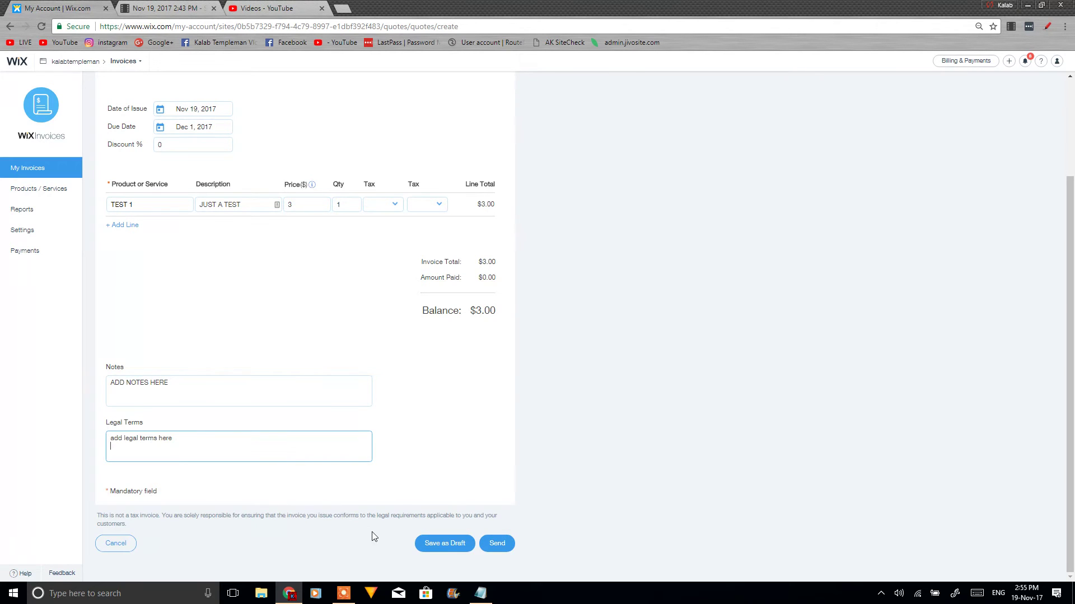
pyautogui.click(425, 545)
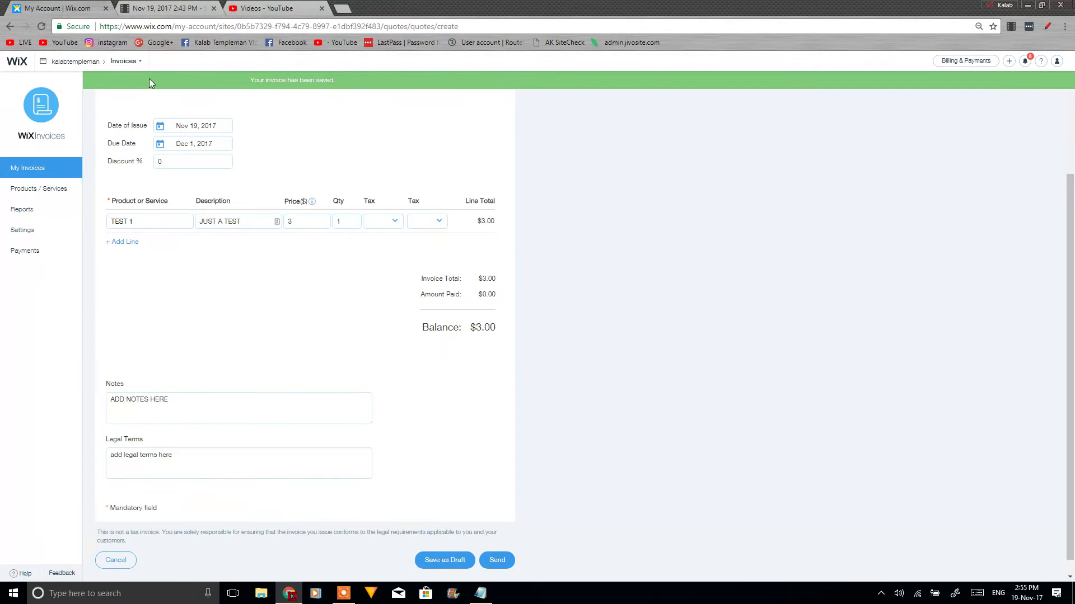
pyautogui.click(137, 66)
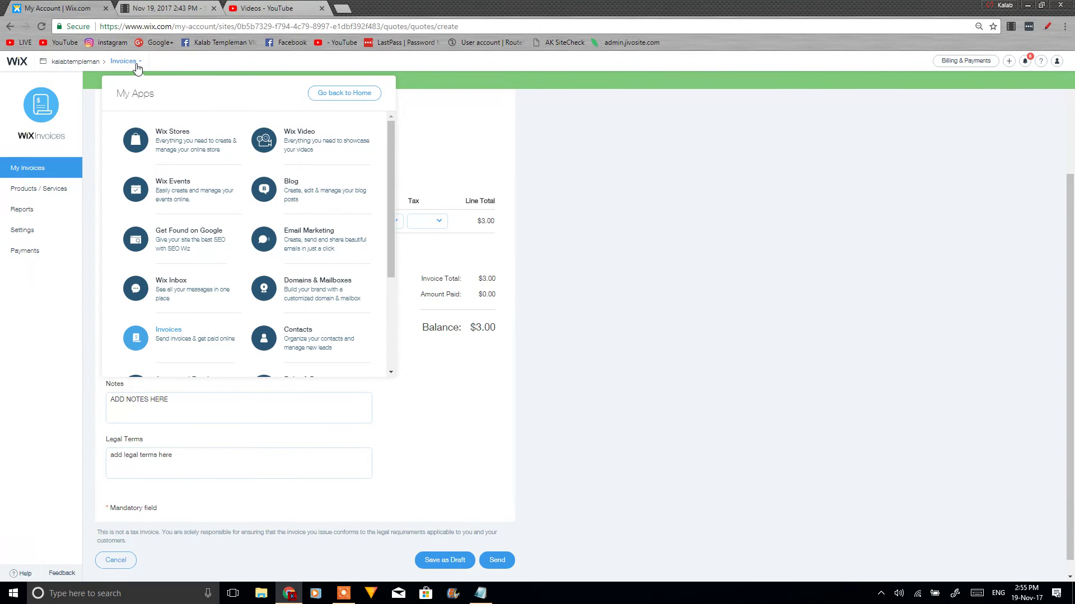
pyautogui.click(477, 120)
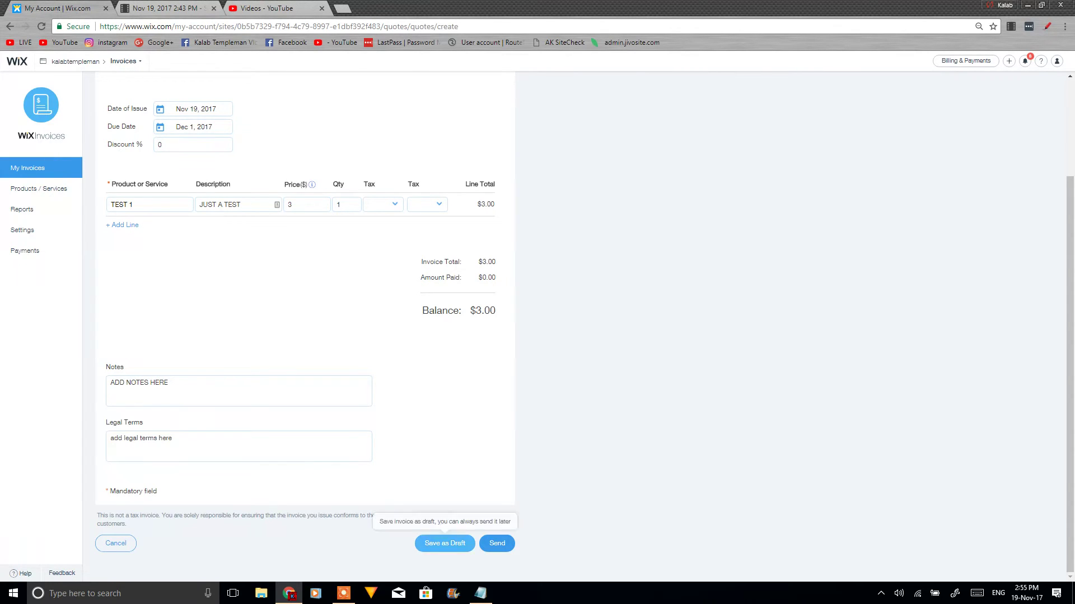
pyautogui.click(343, 593)
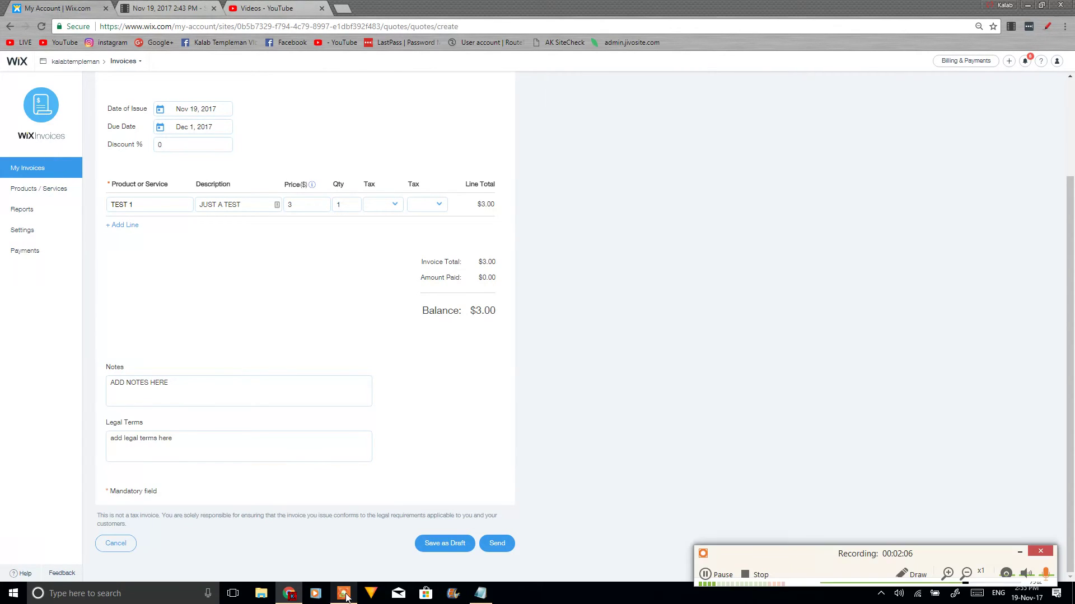
pyautogui.click(719, 577)
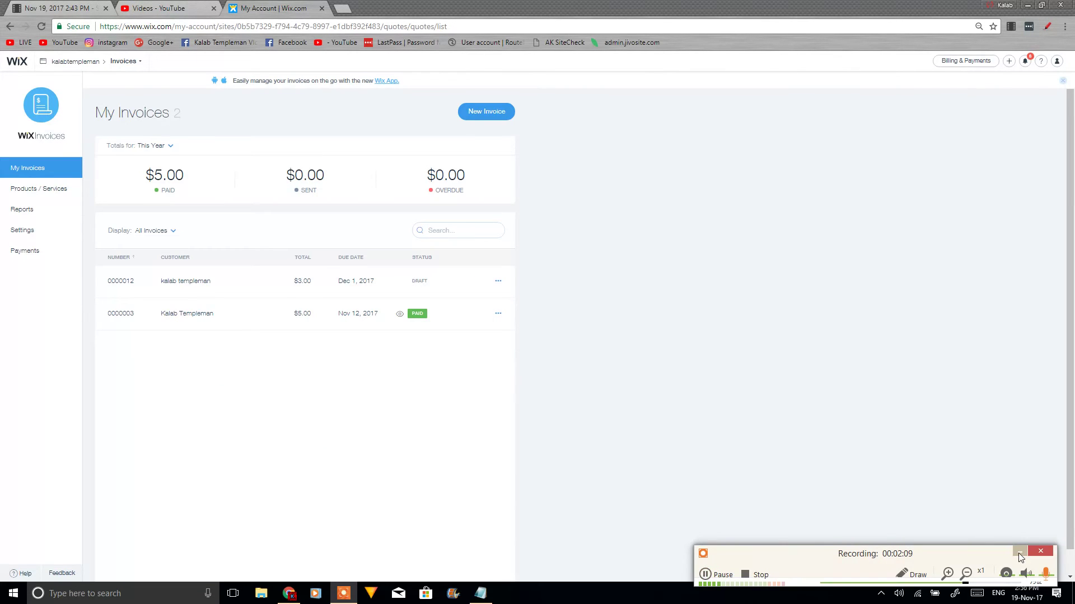
pyautogui.click(1019, 554)
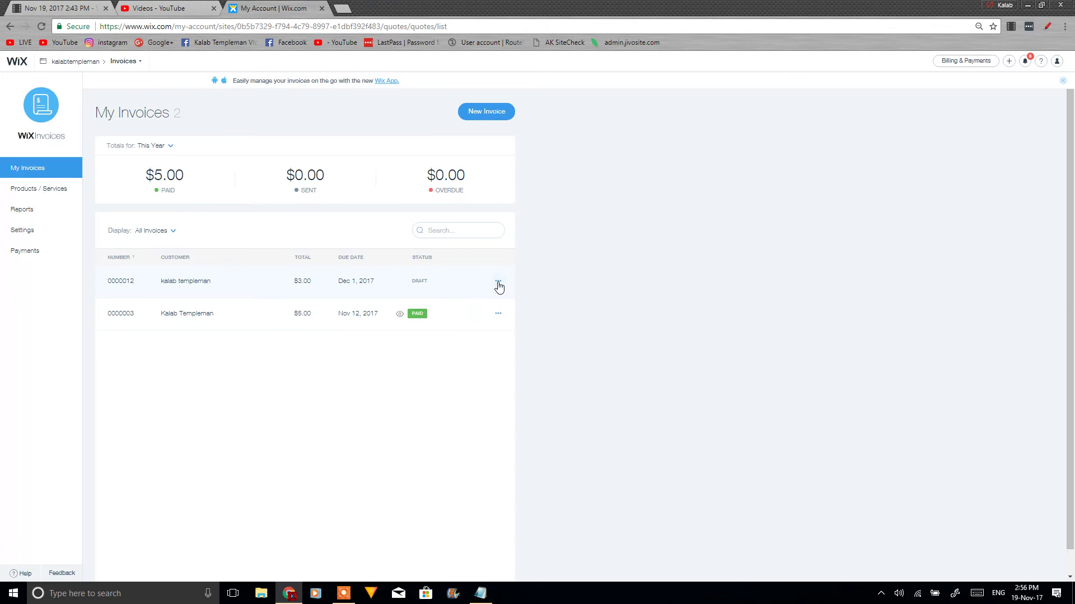
pyautogui.click(498, 283)
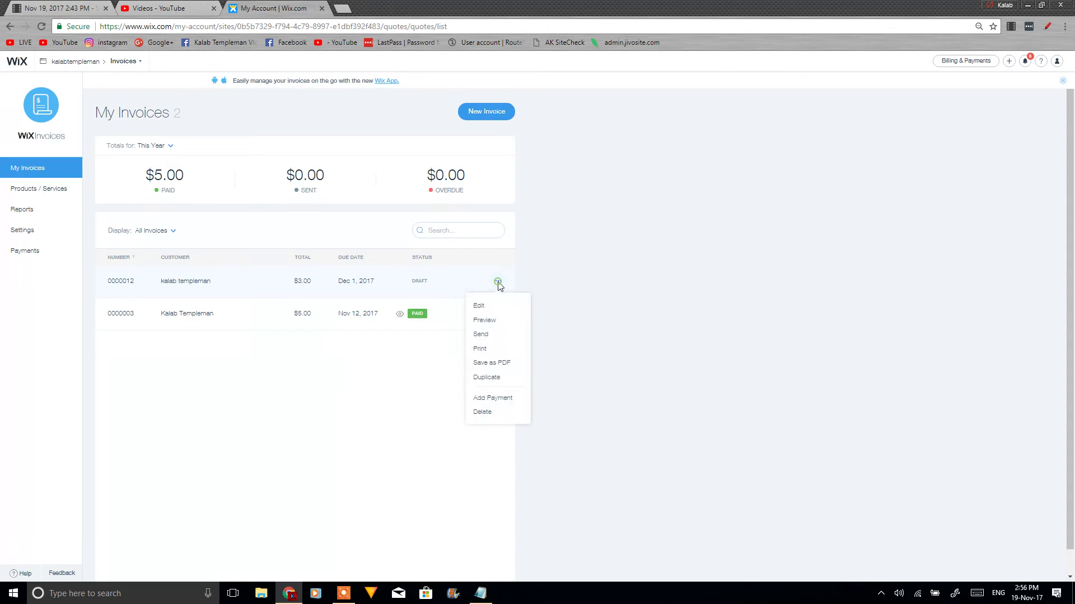
pyautogui.click(492, 333)
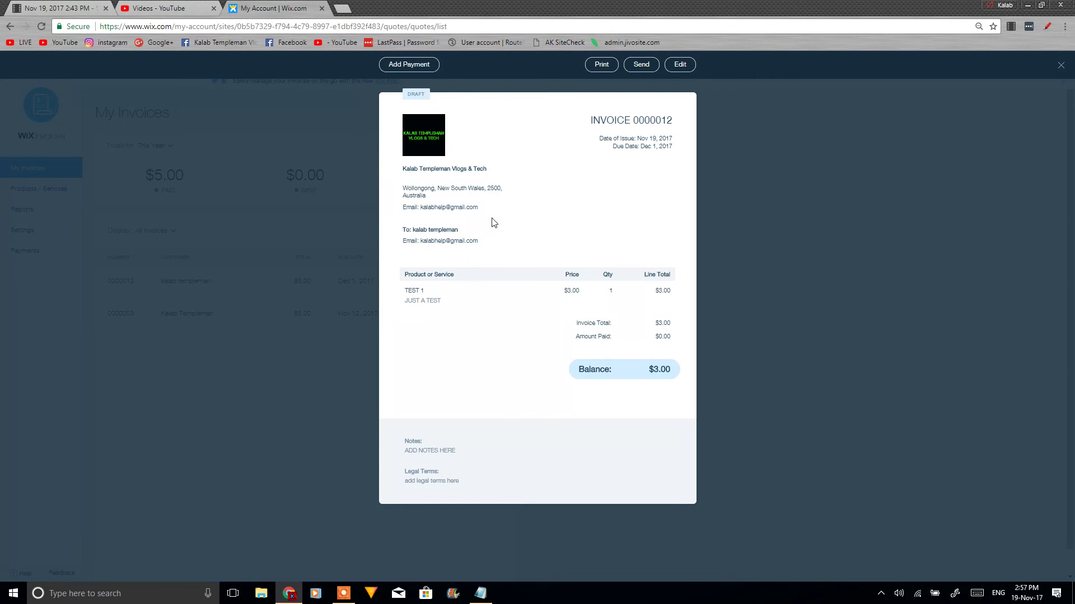
pyautogui.click(780, 250)
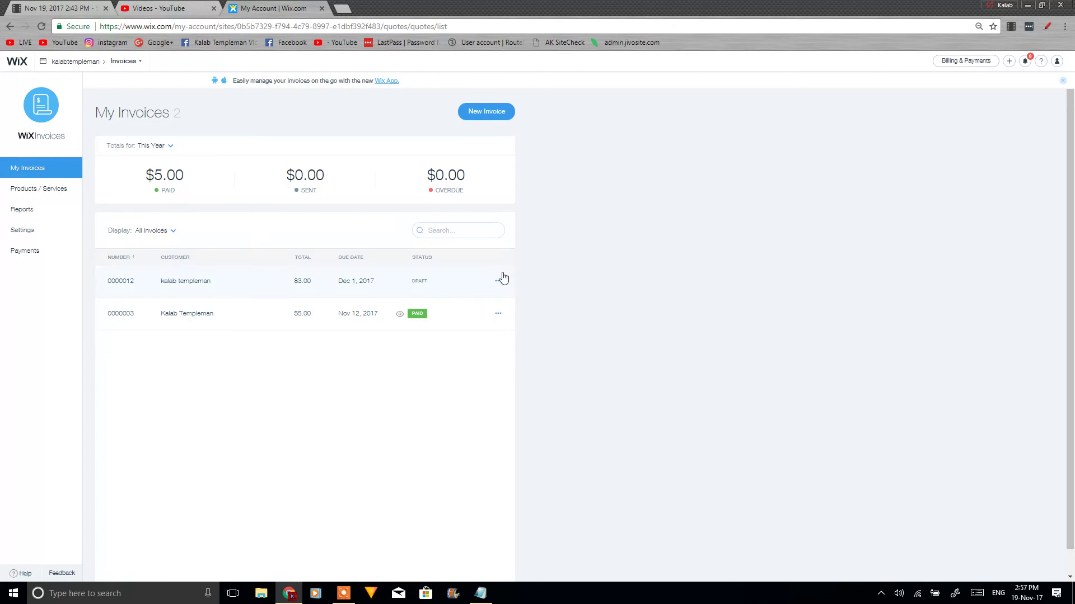
pyautogui.click(498, 282)
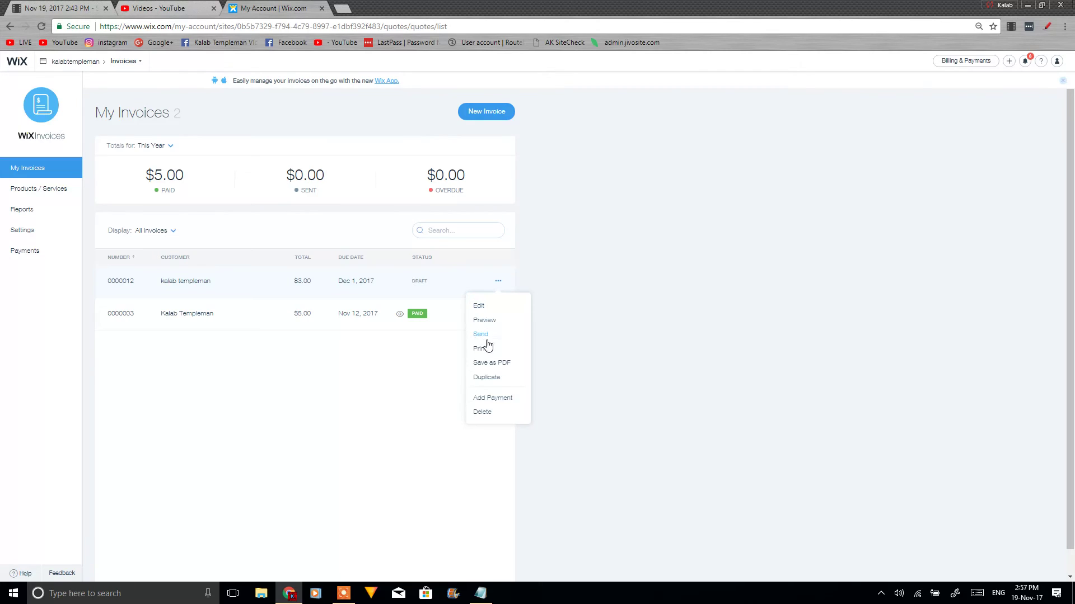
pyautogui.click(337, 413)
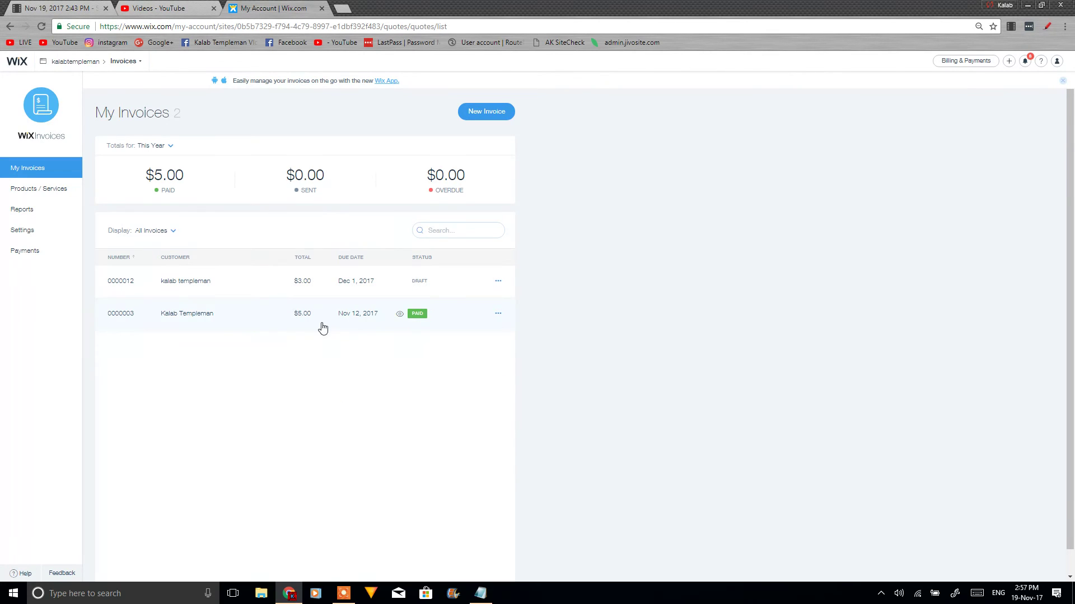
pyautogui.click(51, 253)
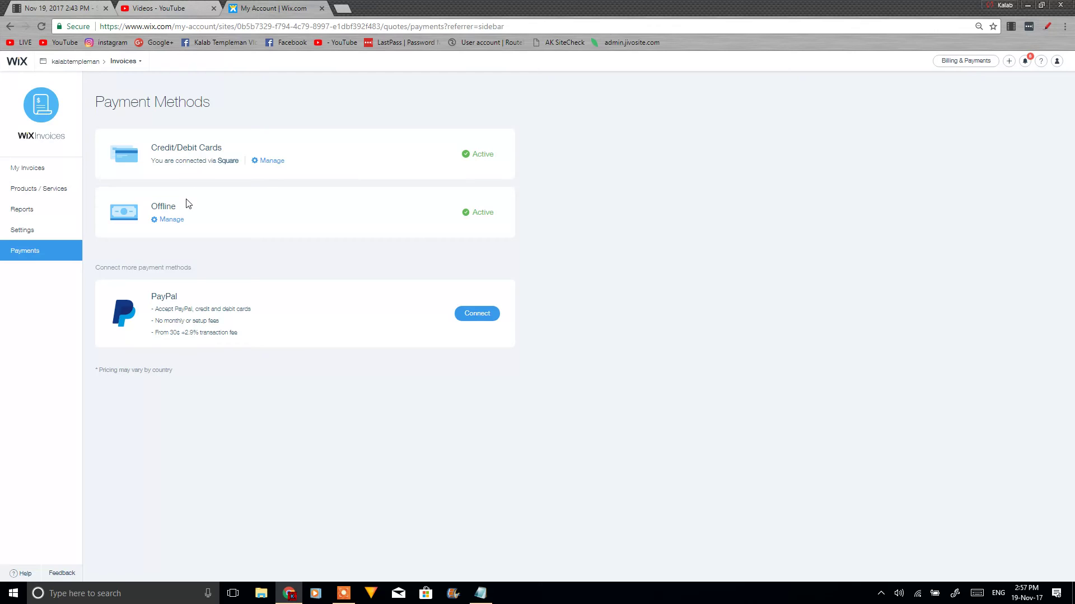
pyautogui.click(40, 171)
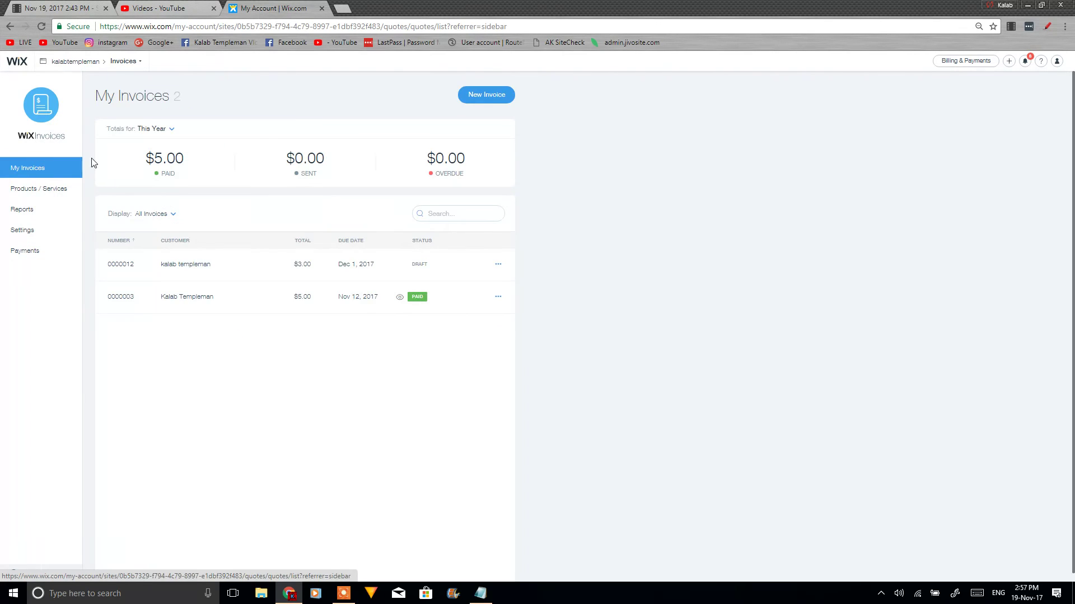
# Email invoice 0000012 to its customer after reviewing the message text.
pyautogui.click(497, 281)
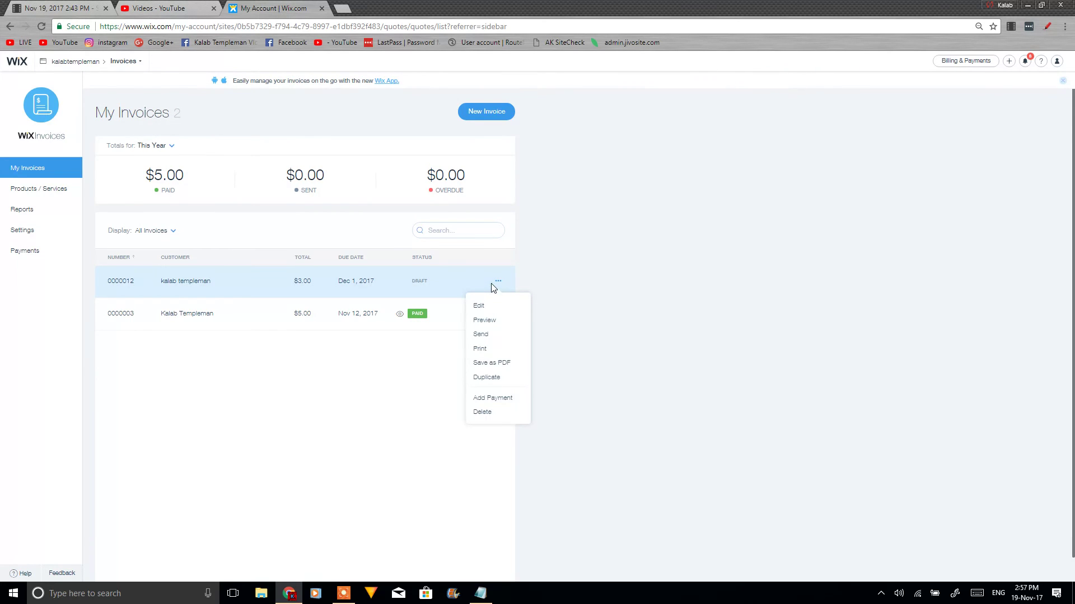
pyautogui.click(492, 398)
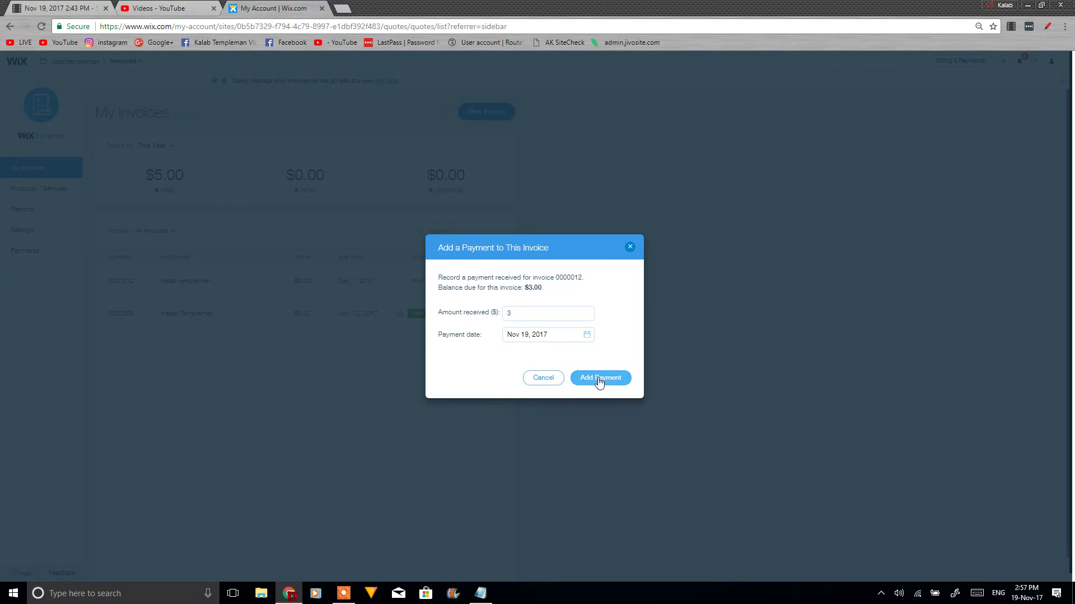
pyautogui.click(543, 378)
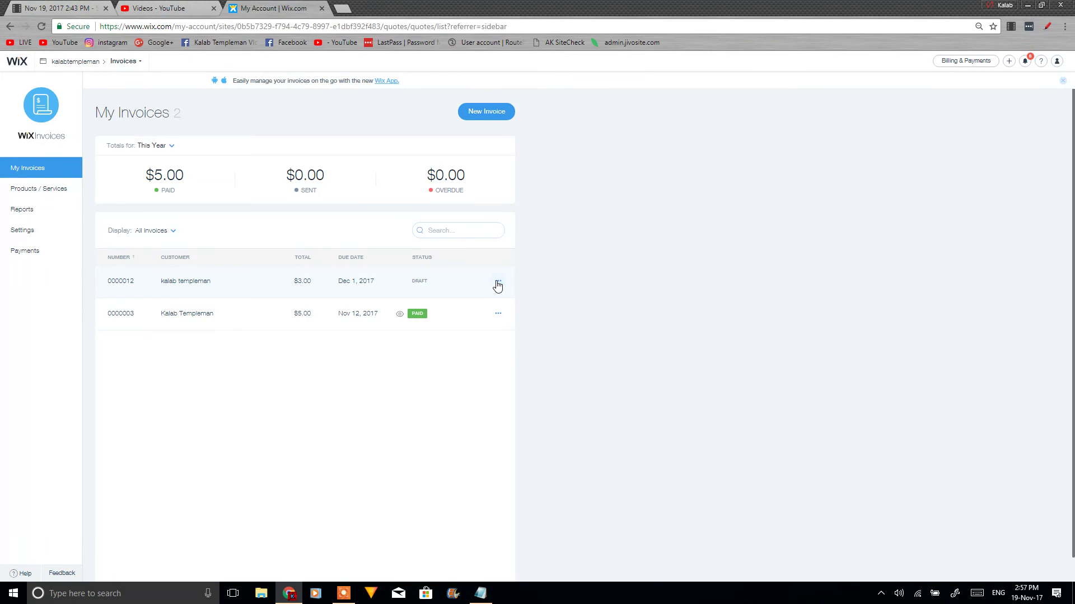
pyautogui.click(498, 281)
pyautogui.click(492, 334)
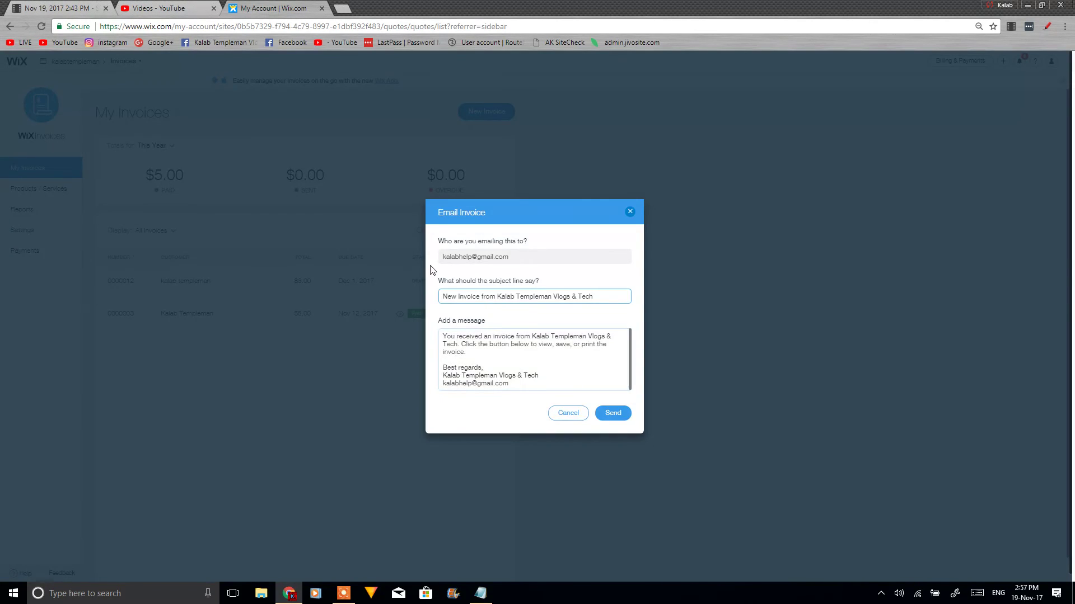
pyautogui.moveTo(441, 280); pyautogui.dragTo(532, 280)
pyautogui.click(537, 279)
pyautogui.moveTo(479, 344); pyautogui.dragTo(520, 355)
pyautogui.click(520, 356)
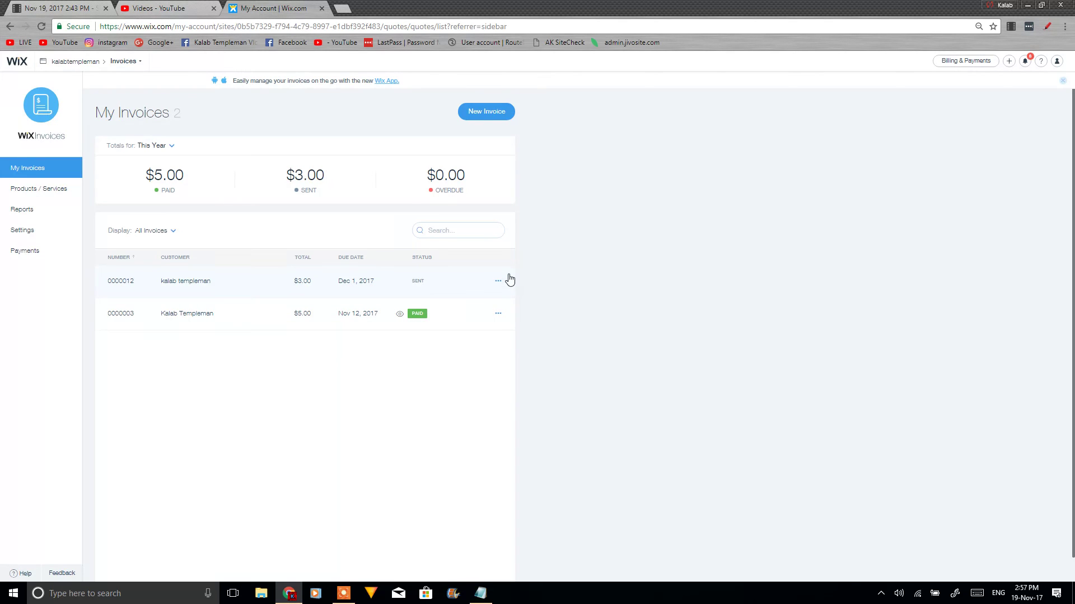
# Record a $3 payment dated Nov 19, 2017 on invoice 0000012.
pyautogui.click(499, 281)
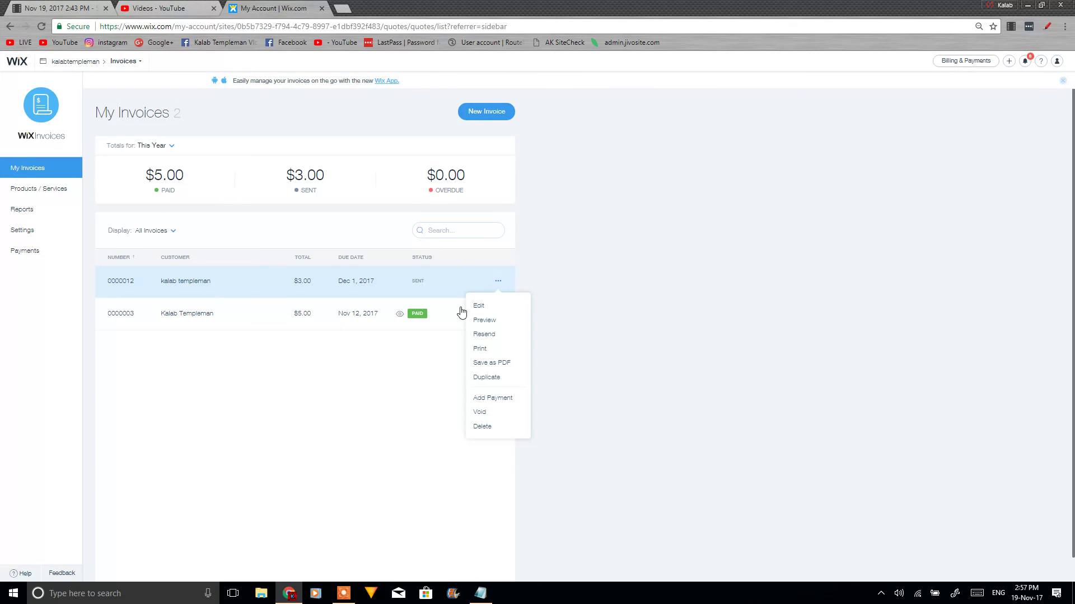
pyautogui.click(492, 397)
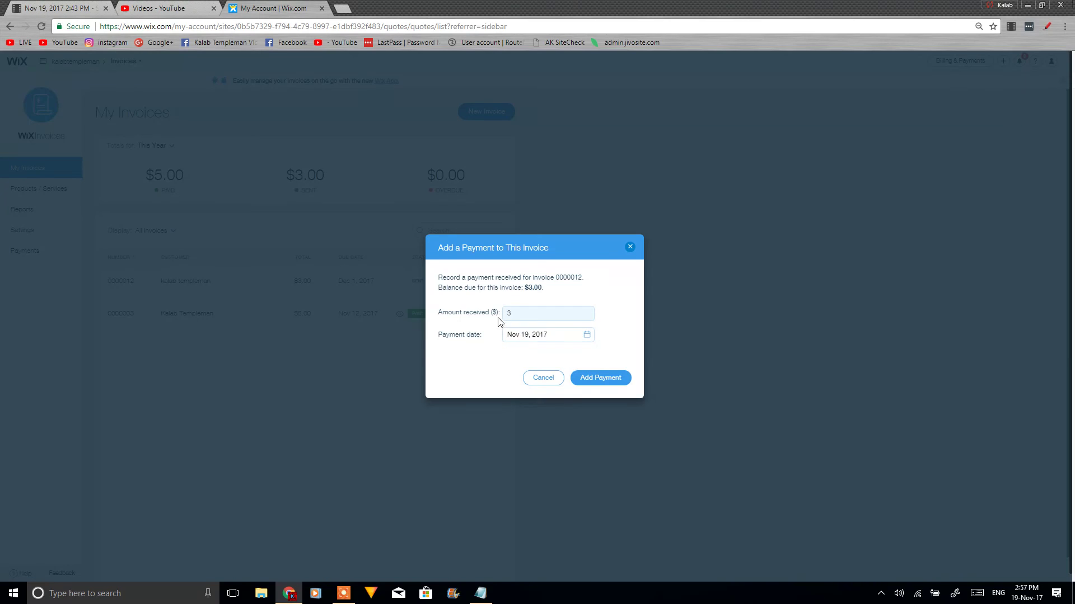
pyautogui.click(592, 379)
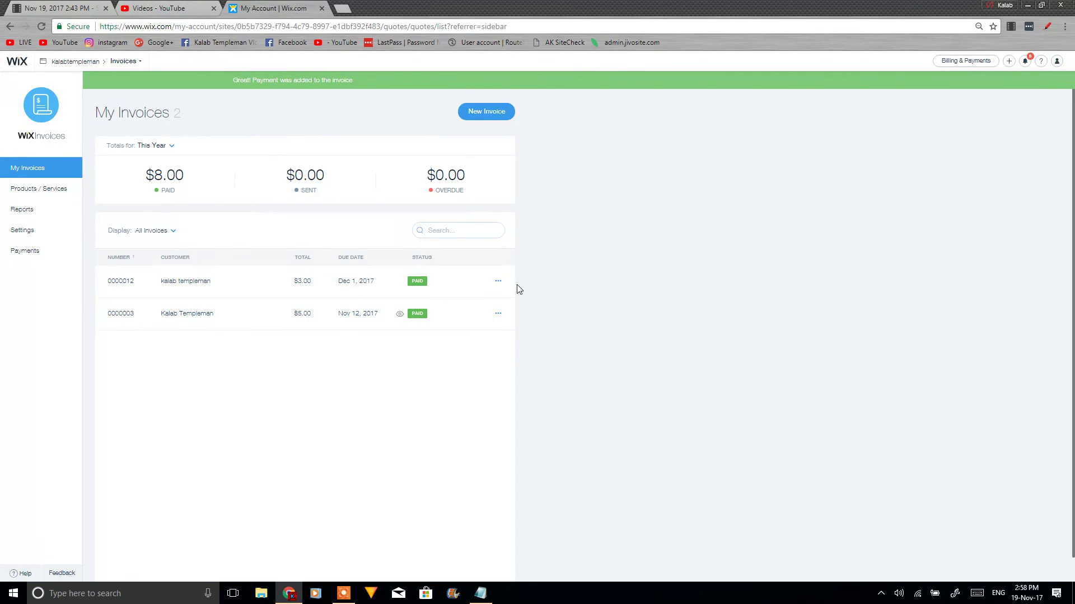
pyautogui.click(346, 595)
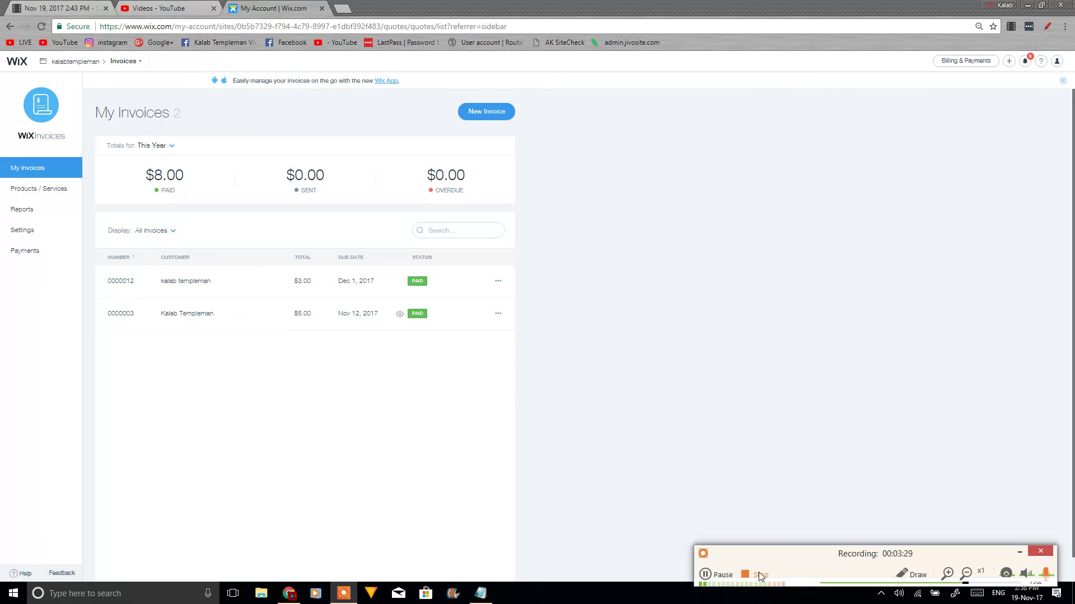
pyautogui.press('XF86AudioRaiseVolume')
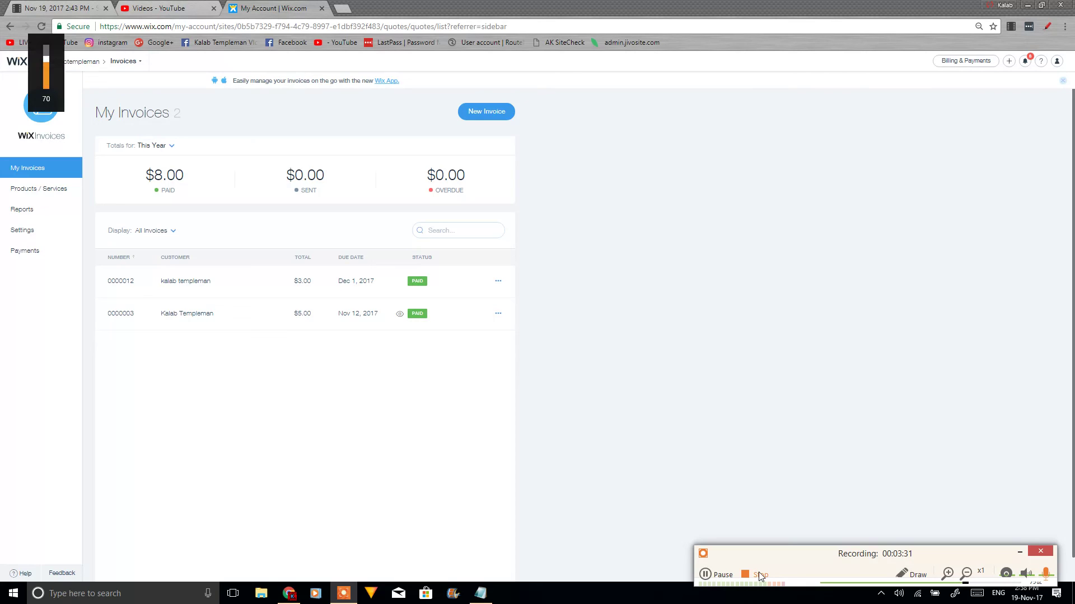